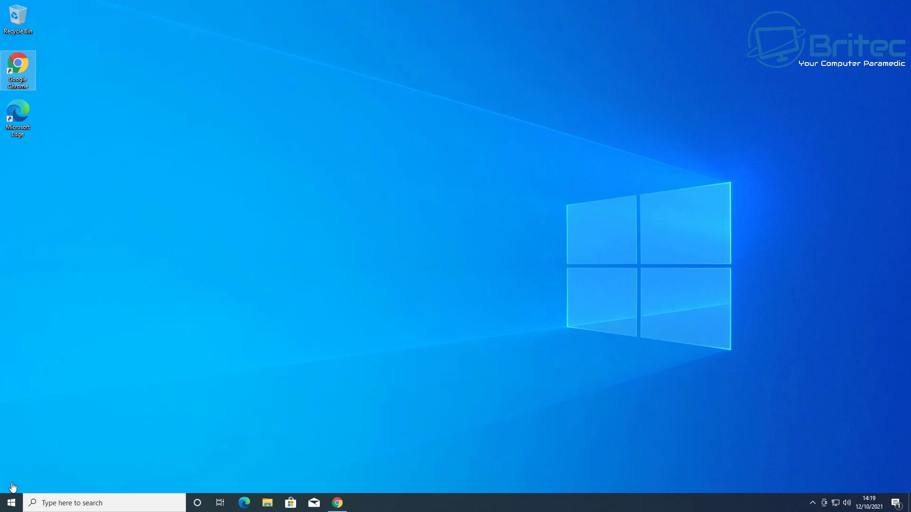
- Go to Settings > Update & Security and run Check for updates
click(12, 503)
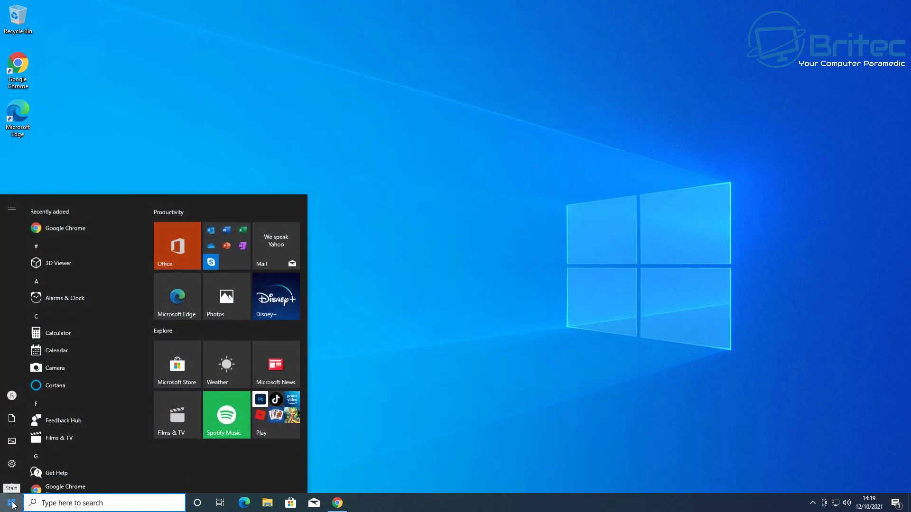
click(13, 462)
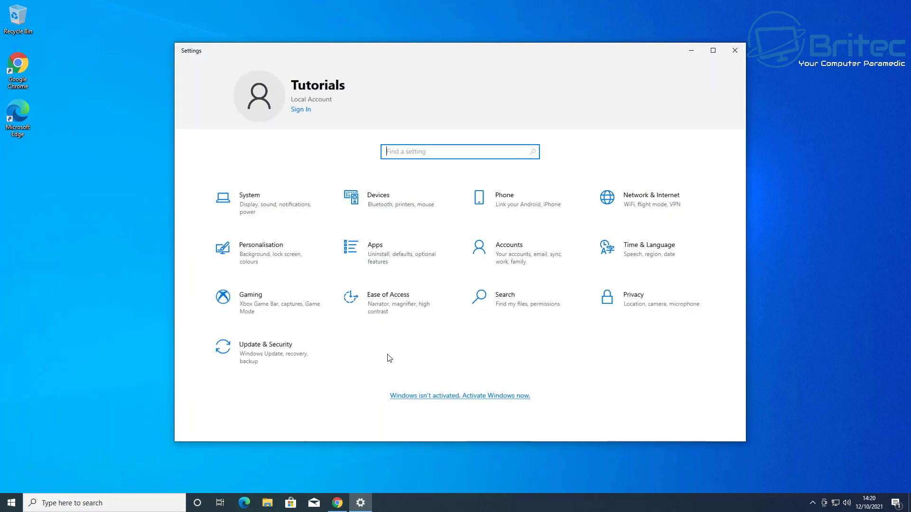
click(283, 356)
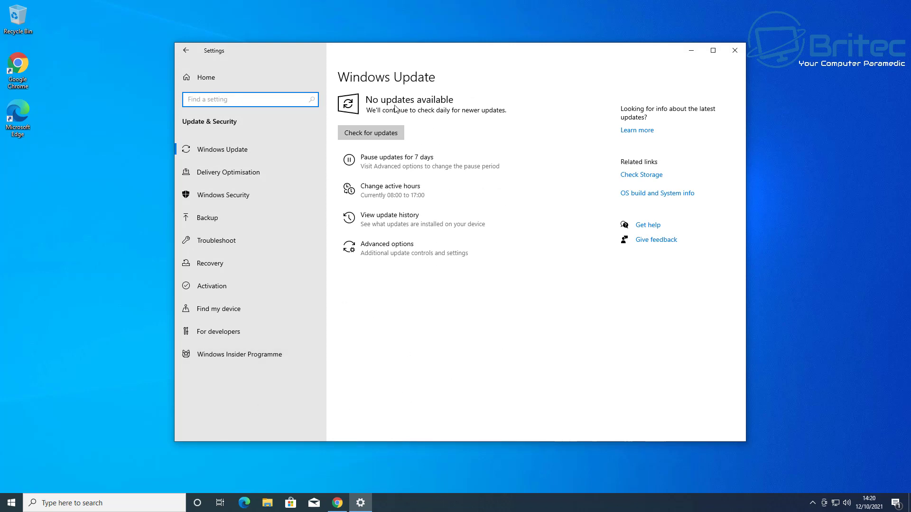
click(380, 133)
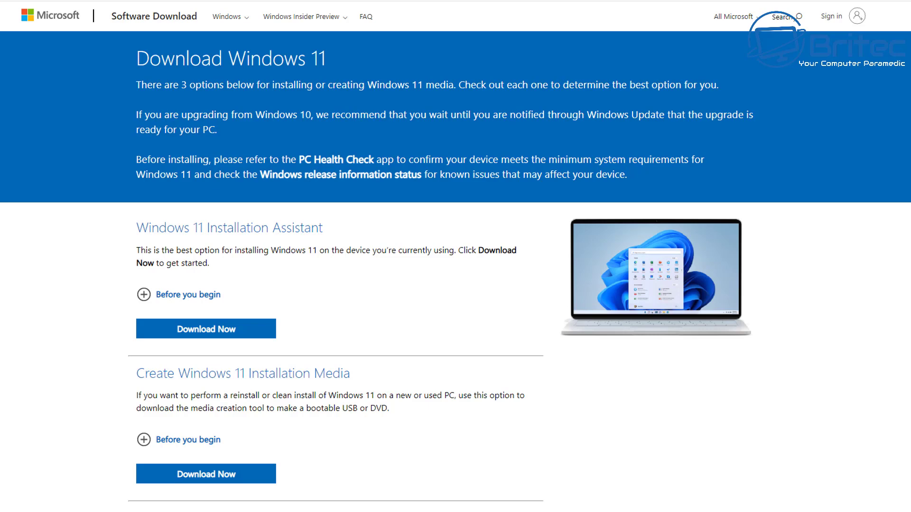
- Select Windows 11 under Download Windows 11 Disk Image (ISO) and request the download
scroll(455, 256, down, 8)
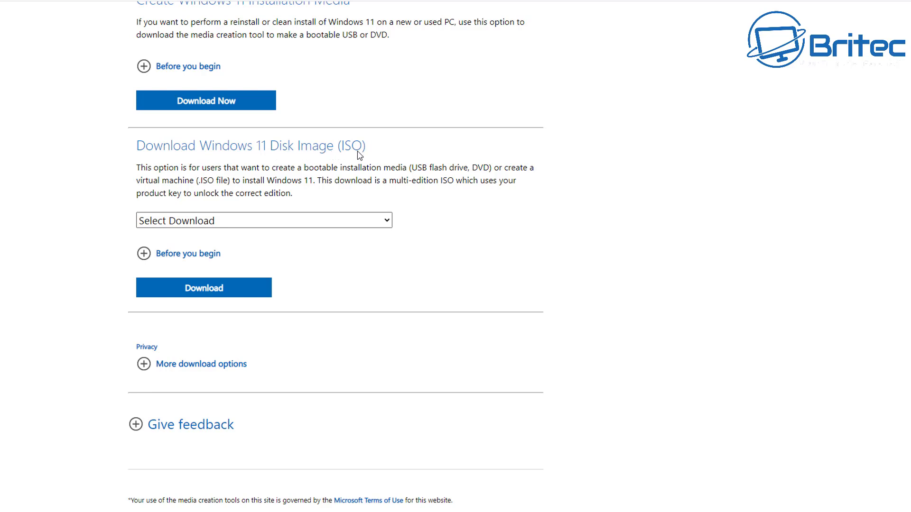
click(252, 226)
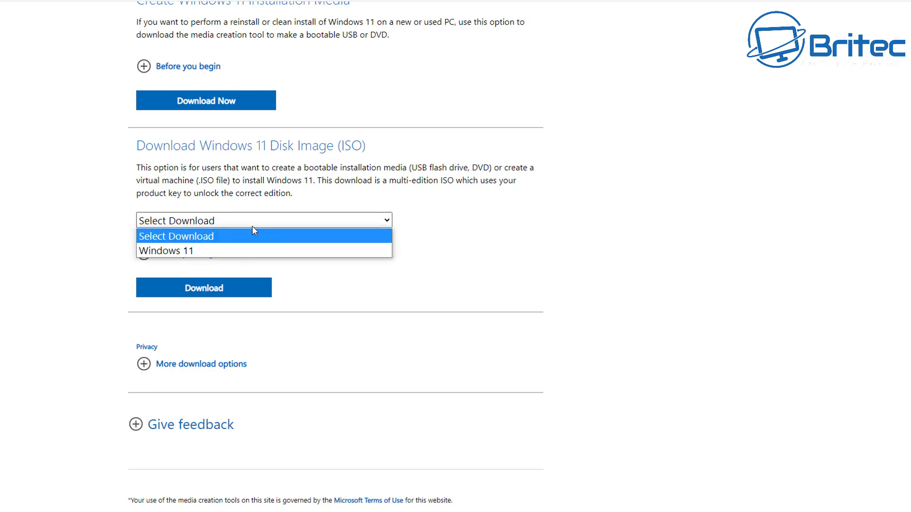
click(195, 250)
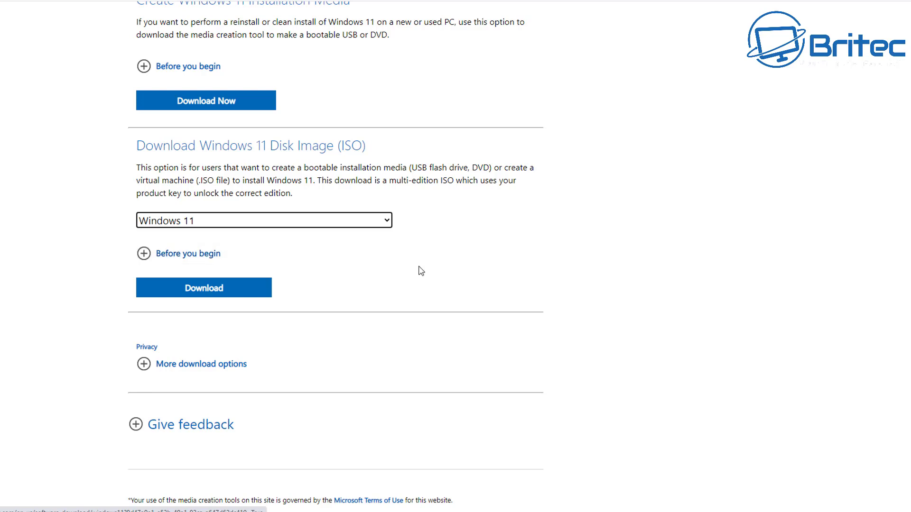
click(203, 287)
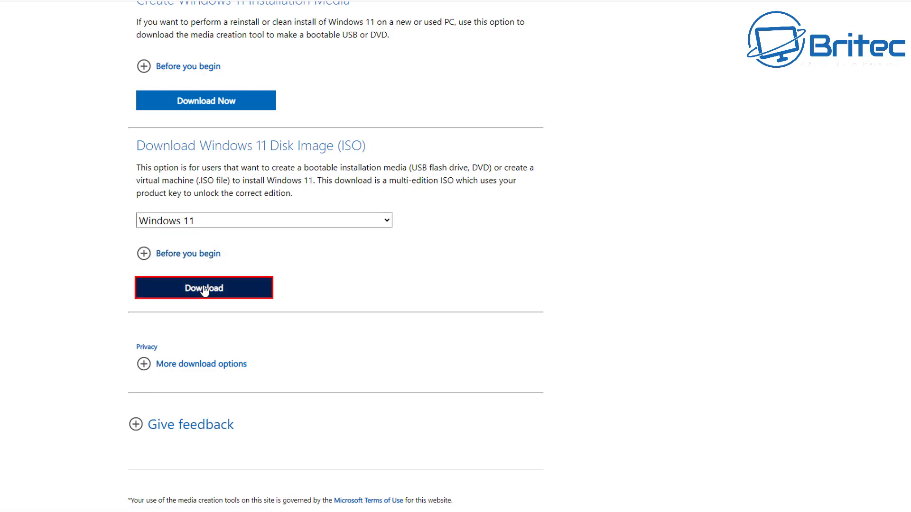
- Choose English as the product language, confirm, and start the 64-bit ISO download
scroll(205, 284, down, 4)
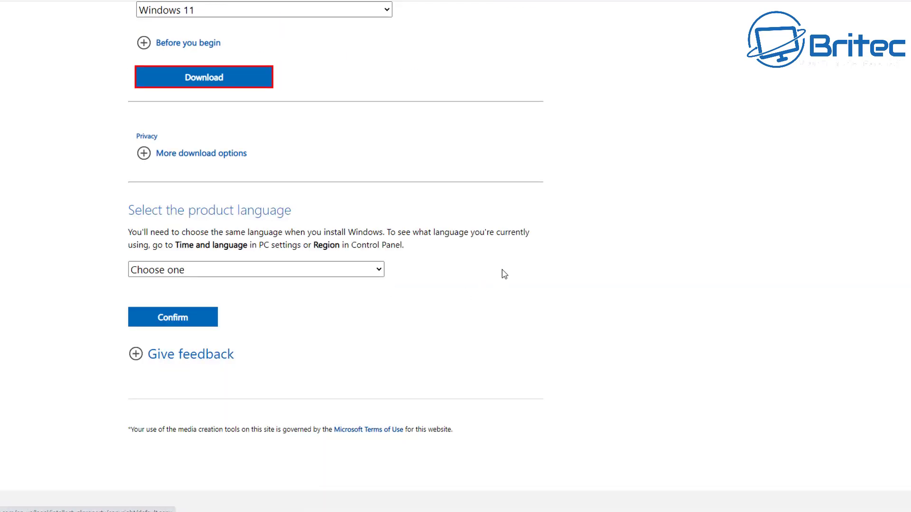
click(347, 273)
scroll(305, 223, down, 1)
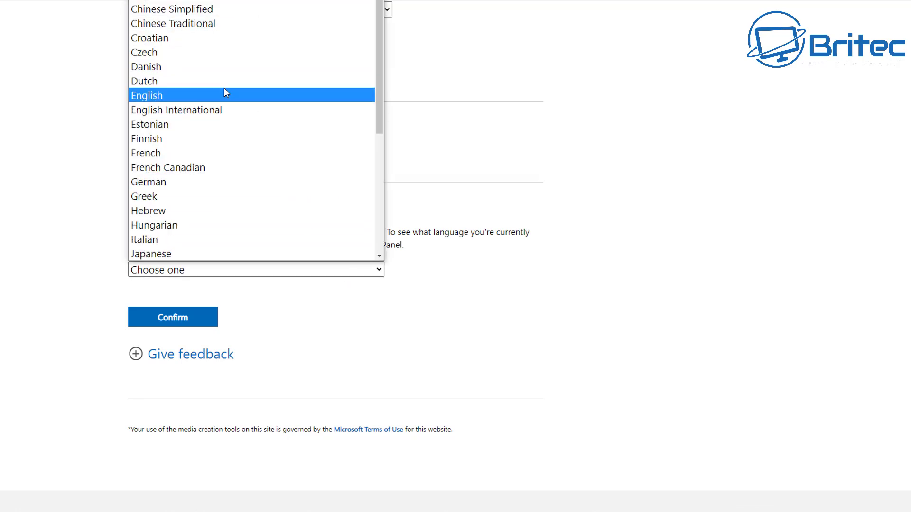
click(220, 101)
click(189, 321)
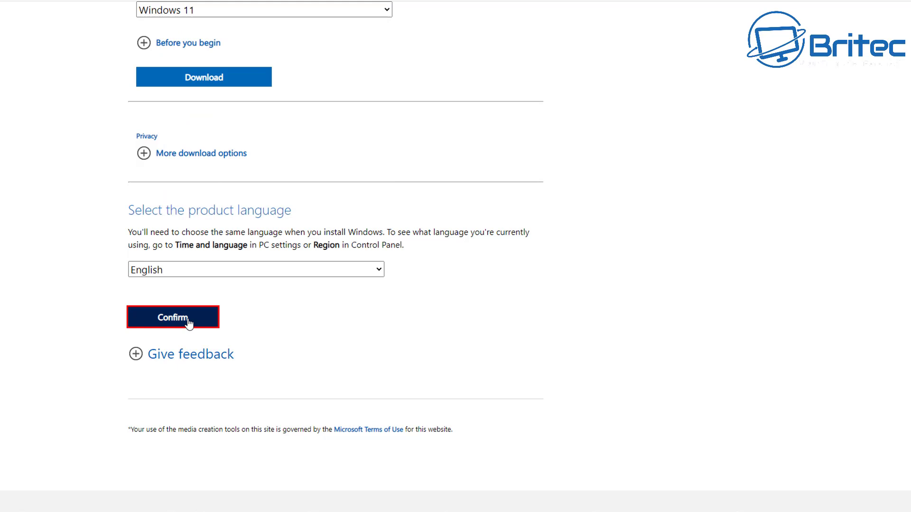
scroll(227, 309, down, 4)
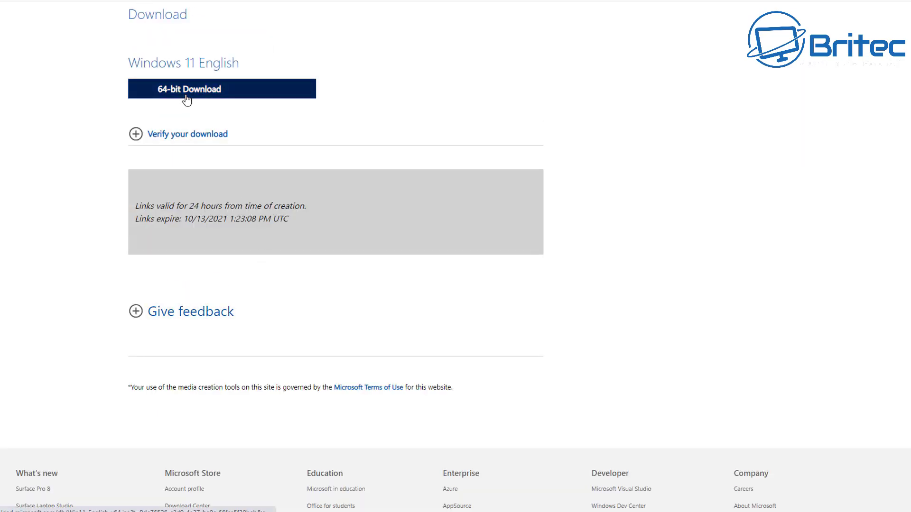
click(186, 97)
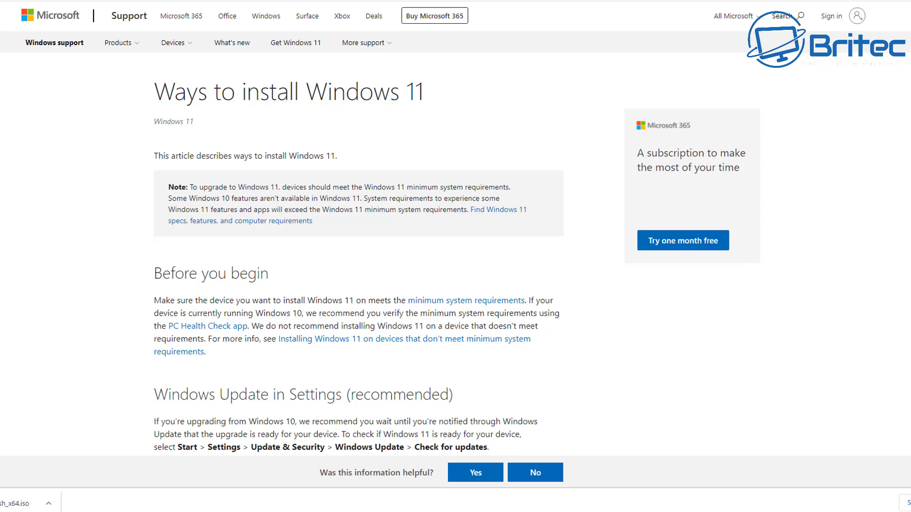
- Scroll the Ways to install Windows 11 article down to the MoSetup registry warning
scroll(359, 237, down, 5)
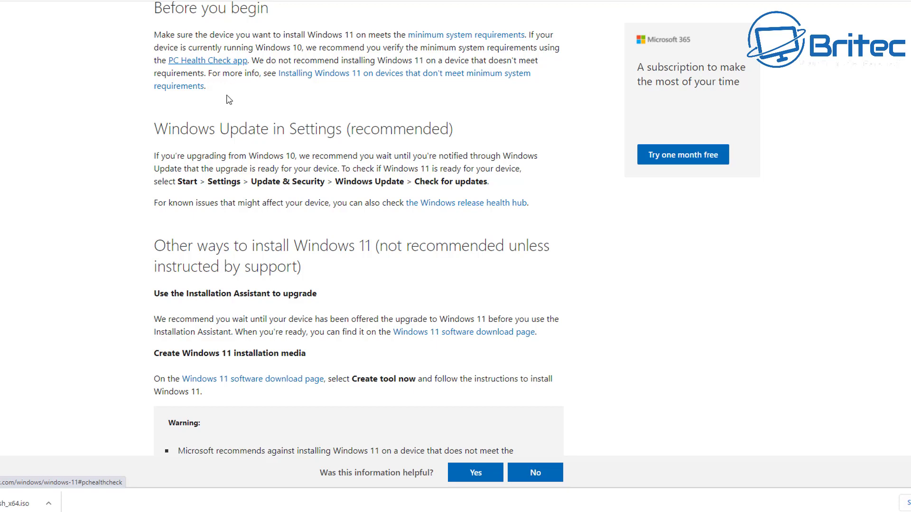
scroll(259, 56, down, 2)
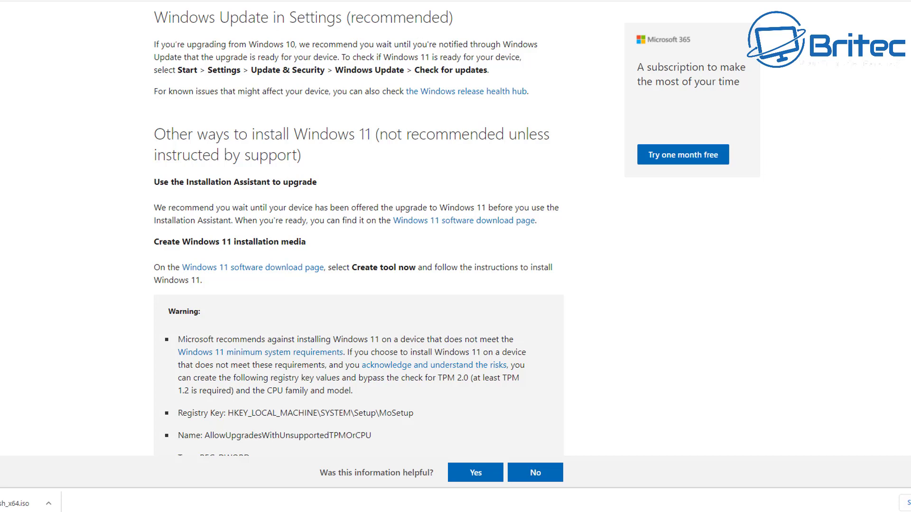
- Scroll past the registry warning toward the unsupported-devices article link
scroll(257, 53, down, 2)
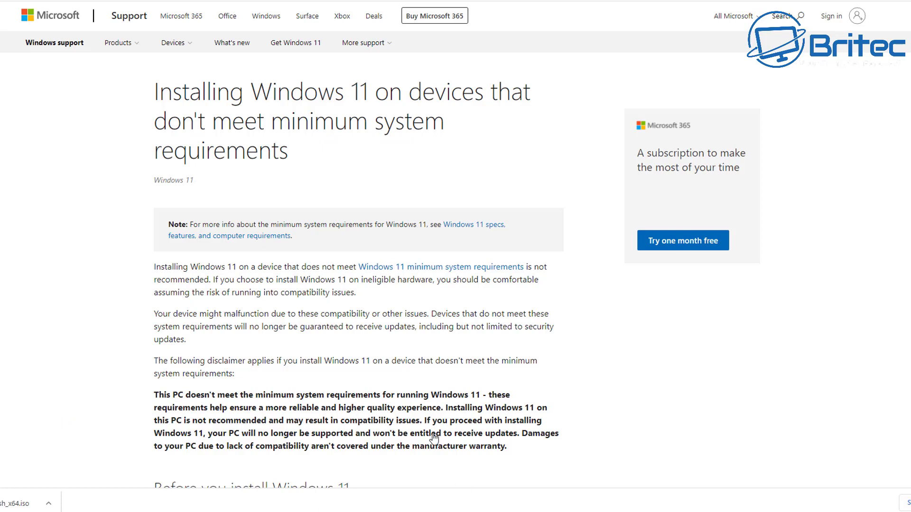
- Scroll through the article on installing Windows 11 on unsupported devices
scroll(456, 244, down, 4)
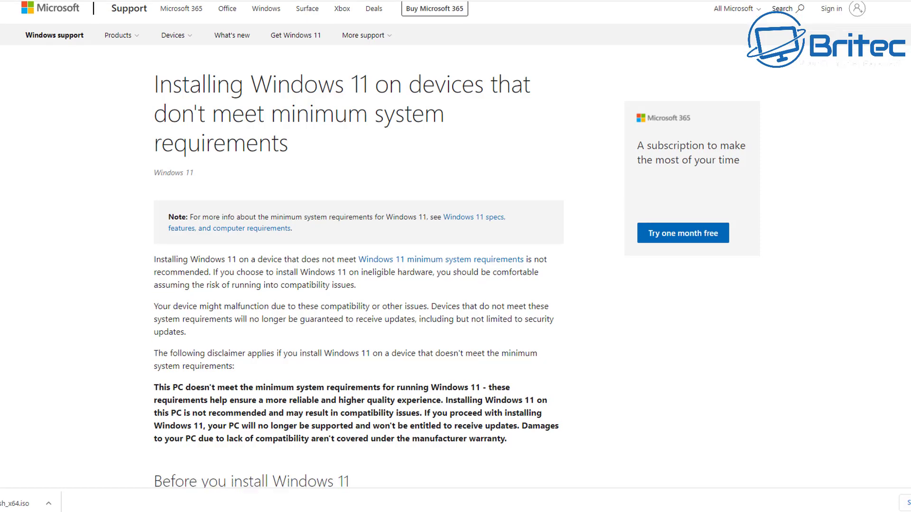
scroll(876, 239, down, 2)
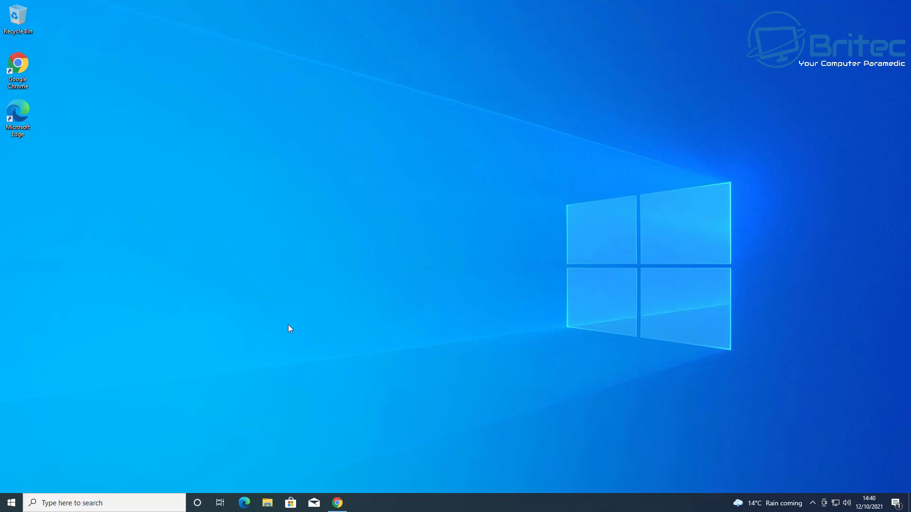
- Search 'regedit', launch Registry Editor, and approve the User Account Control prompt
click(47, 504)
text(regedi)
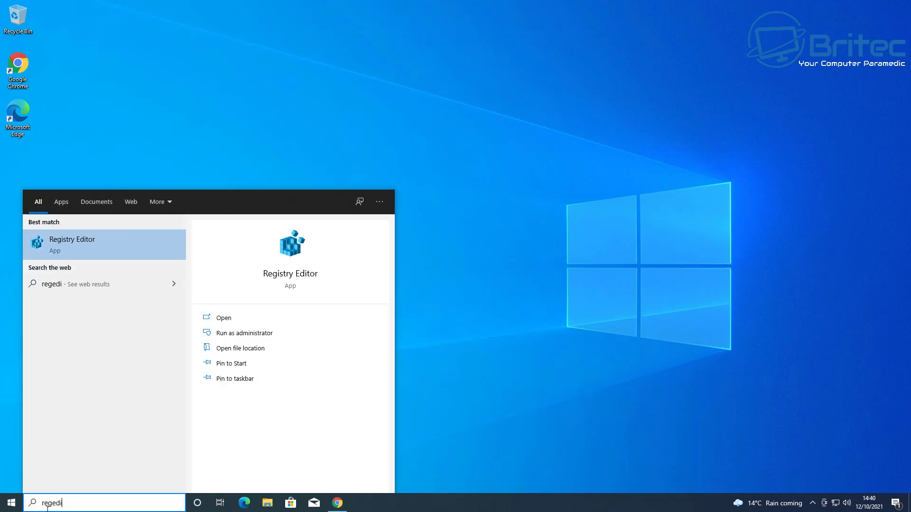
text(t)
click(82, 246)
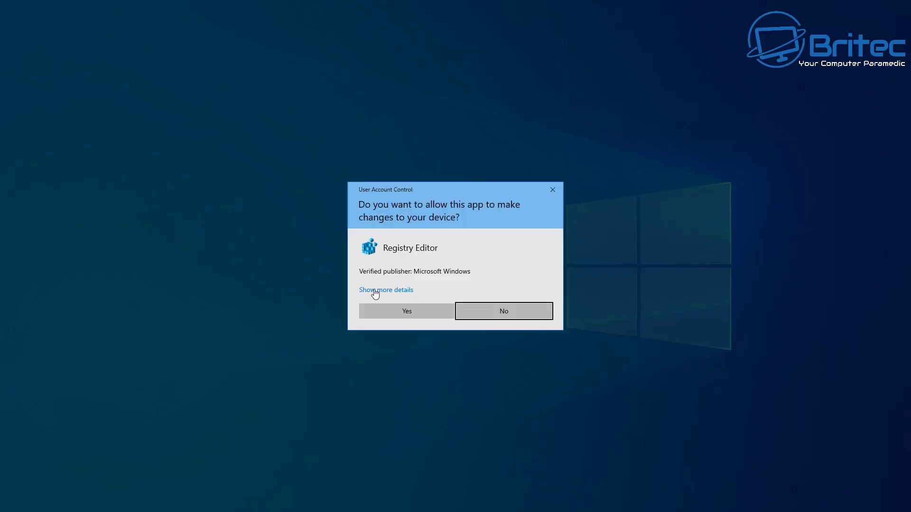
click(403, 311)
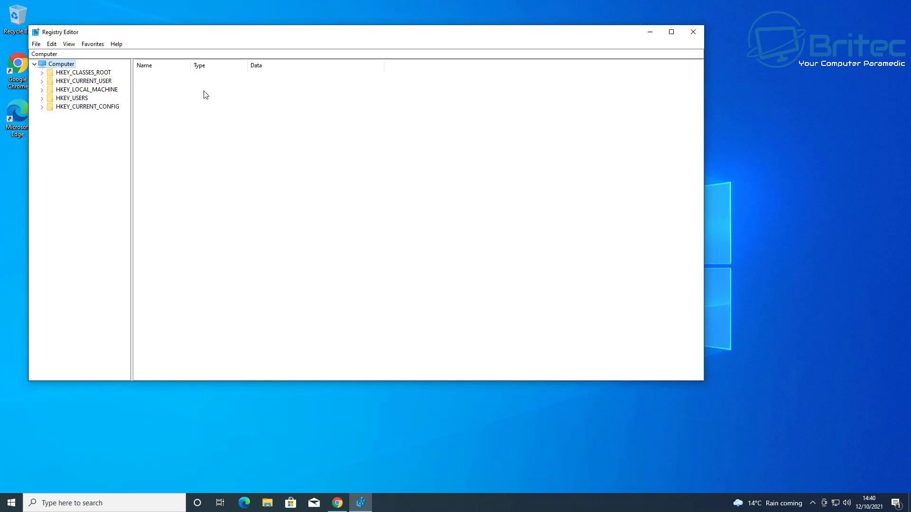
- Reposition Registry Editor and expand HKEY_LOCAL_MACHINE > SYSTEM > Setup to list its contents
drag(185, 40, 286, 92)
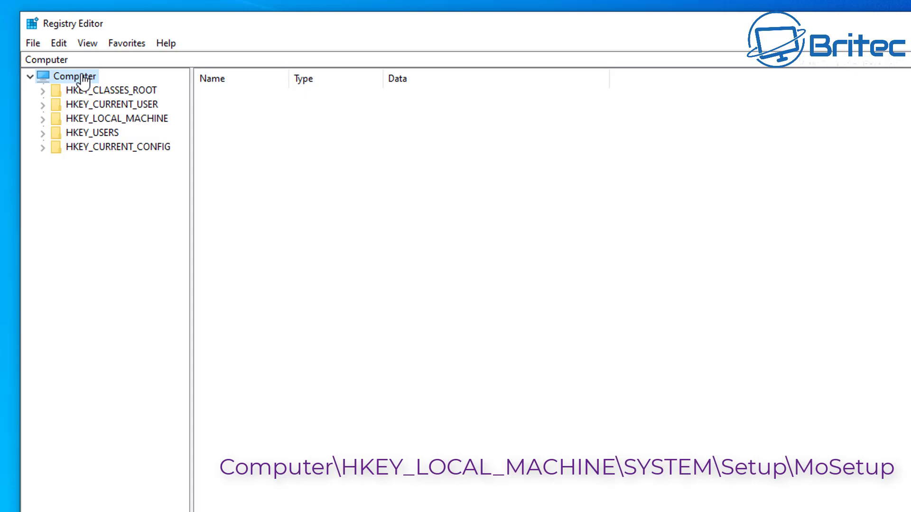
click(122, 124)
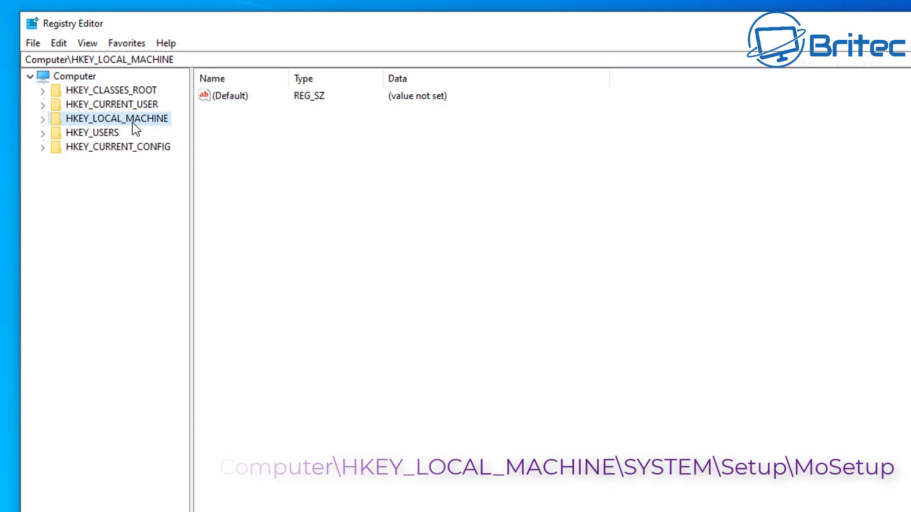
click(44, 121)
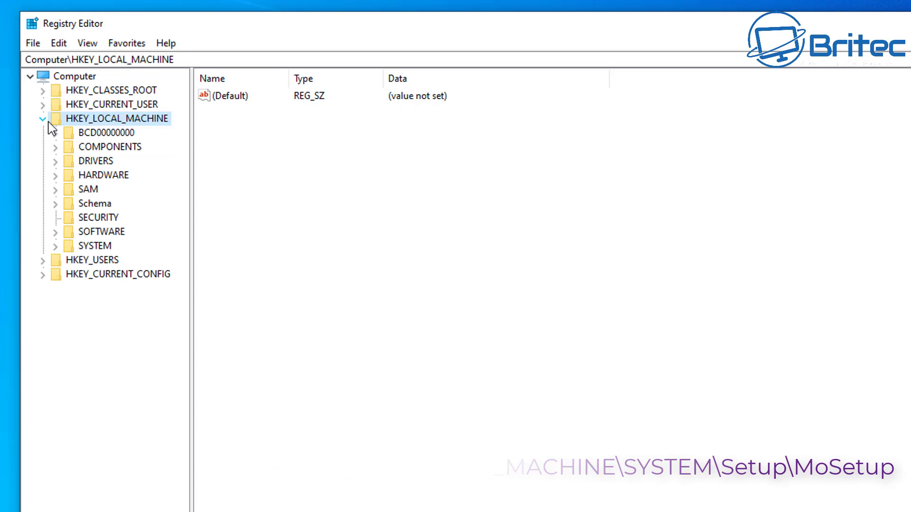
click(102, 246)
click(55, 246)
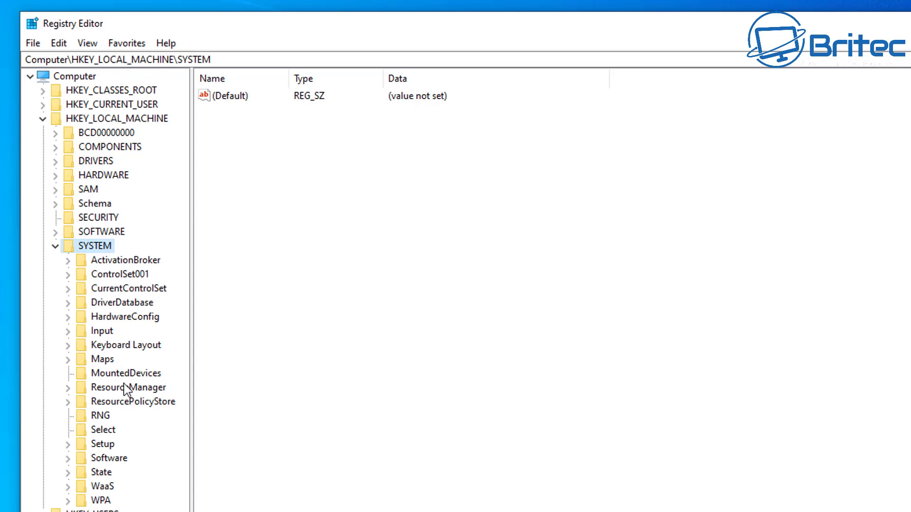
click(114, 443)
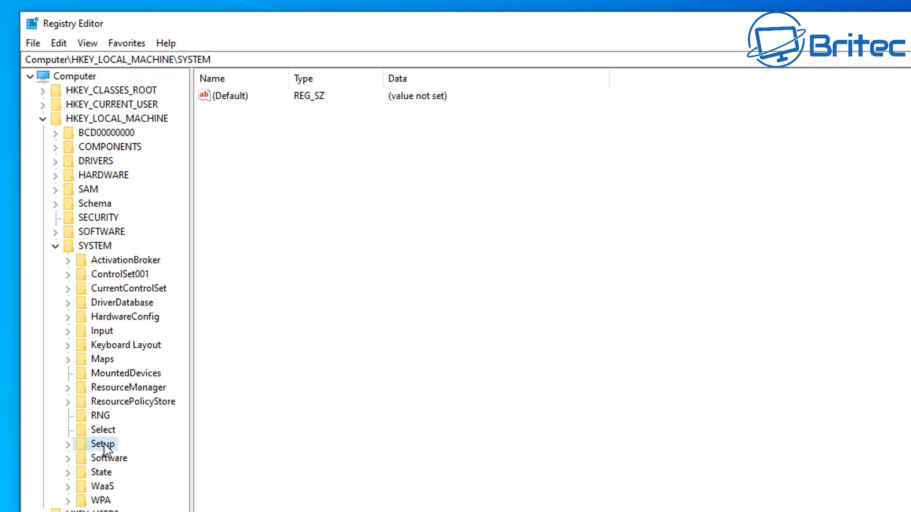
click(67, 445)
key(ctrl+l)
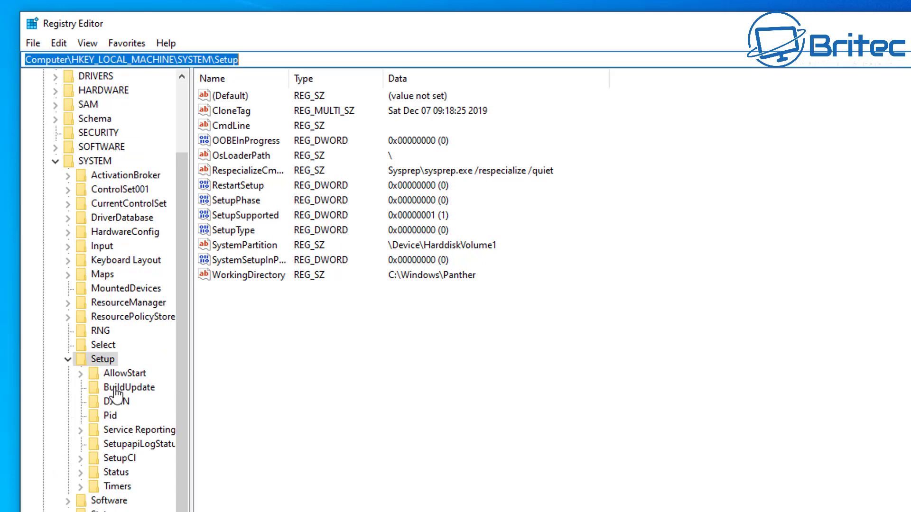
- Create a new key named MoSetup under the Setup key
right_click(99, 364)
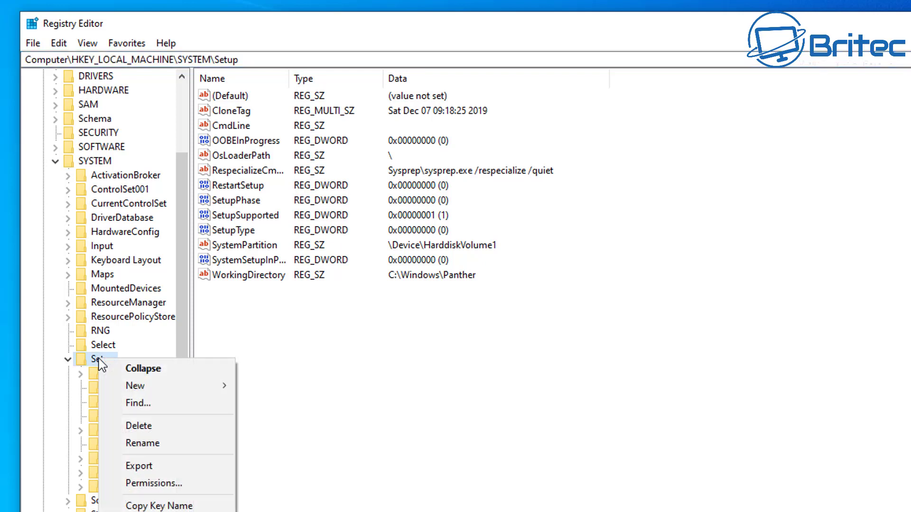
mouse_move(180, 393)
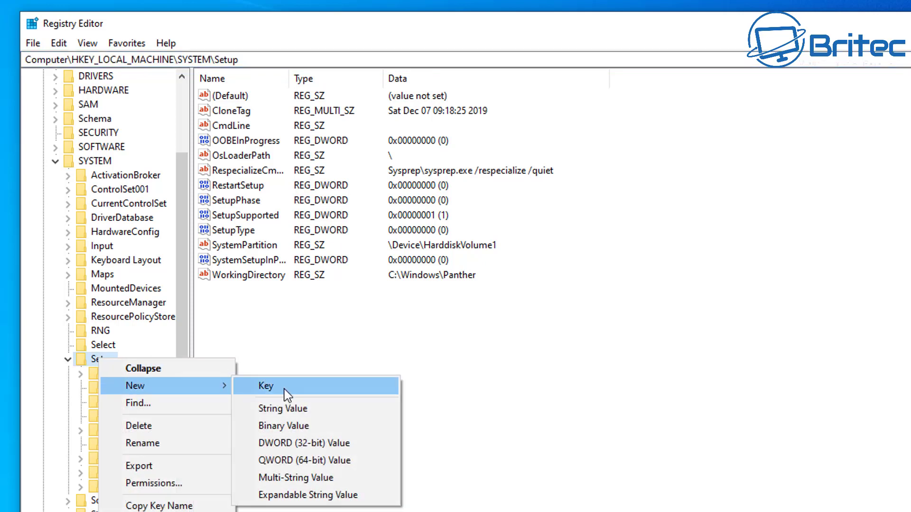
click(266, 386)
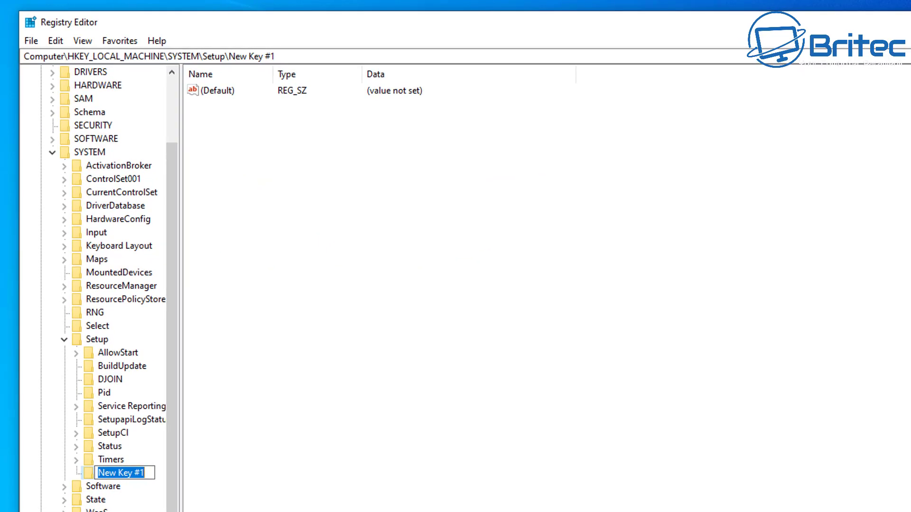
text(Mo)
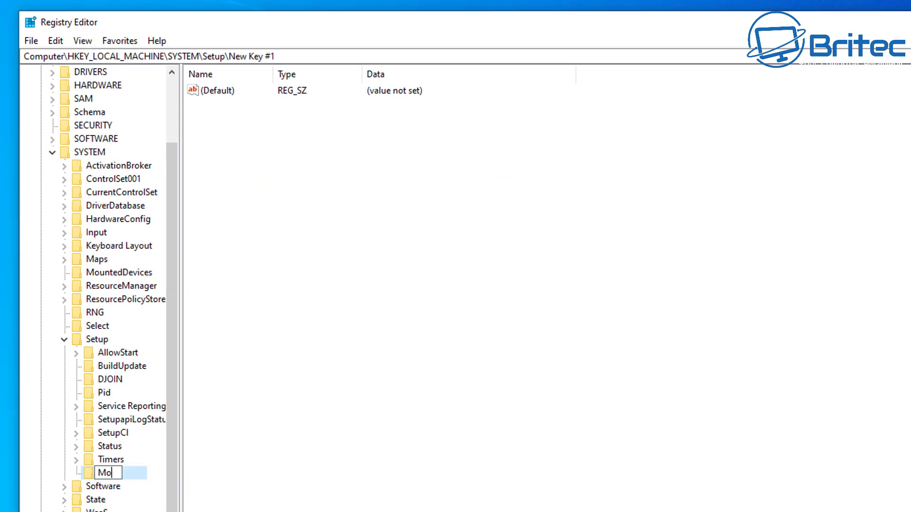
text(Setup)
key(Return)
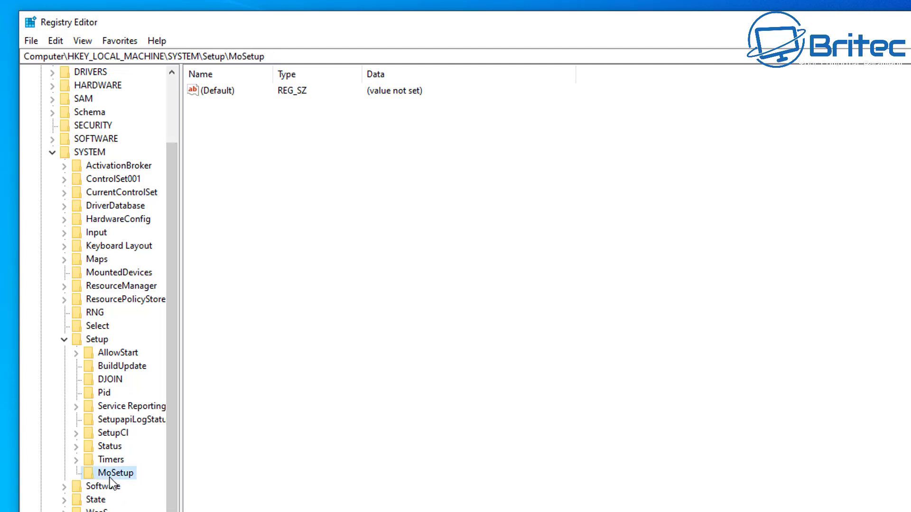
click(264, 137)
- Add a DWORD (32-bit) value named AllowUpgradesWithUnsupportedTPMOrCPU to MoSetup
right_click(250, 134)
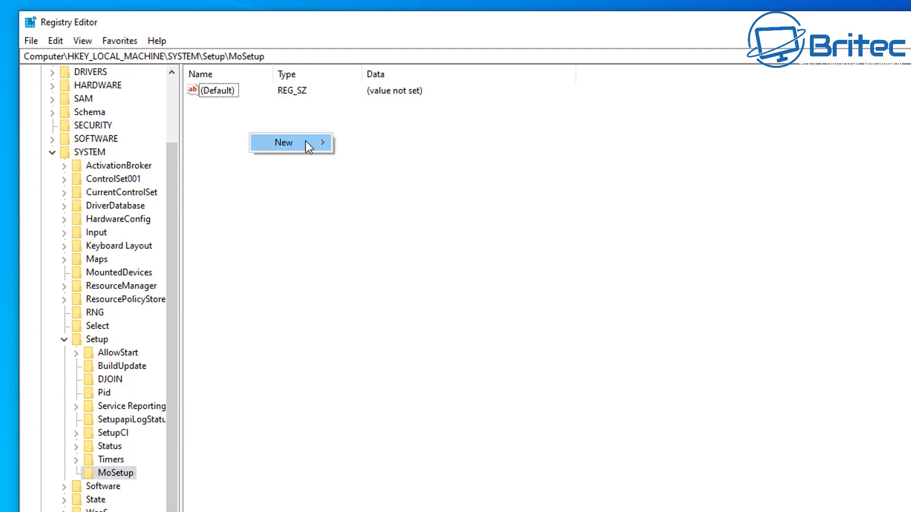
mouse_move(310, 141)
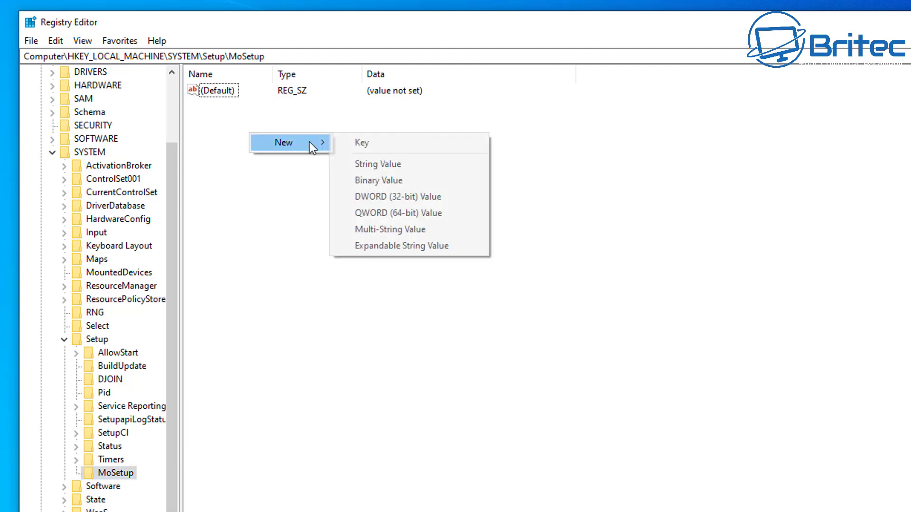
click(411, 201)
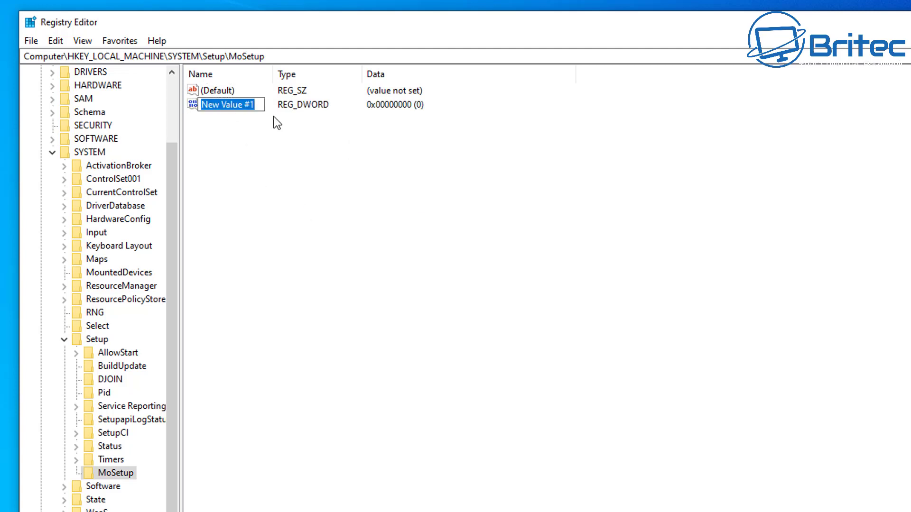
right_click(221, 108)
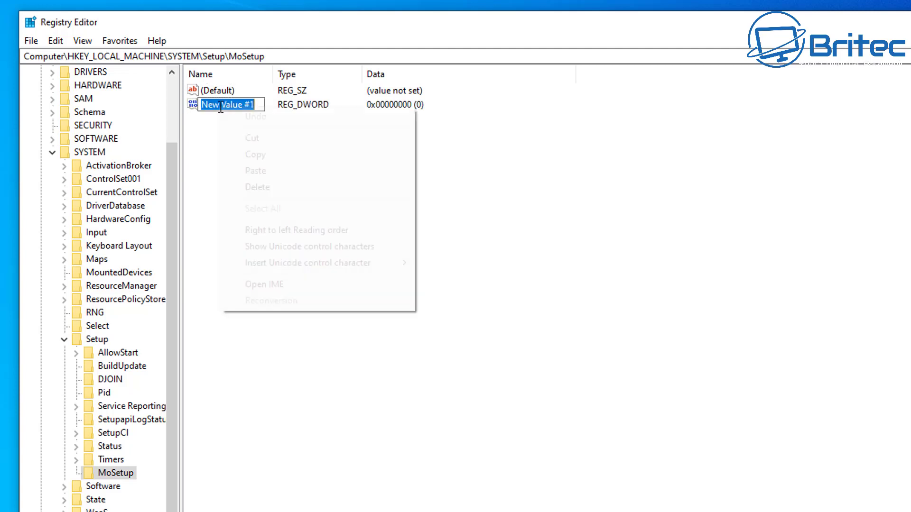
click(265, 173)
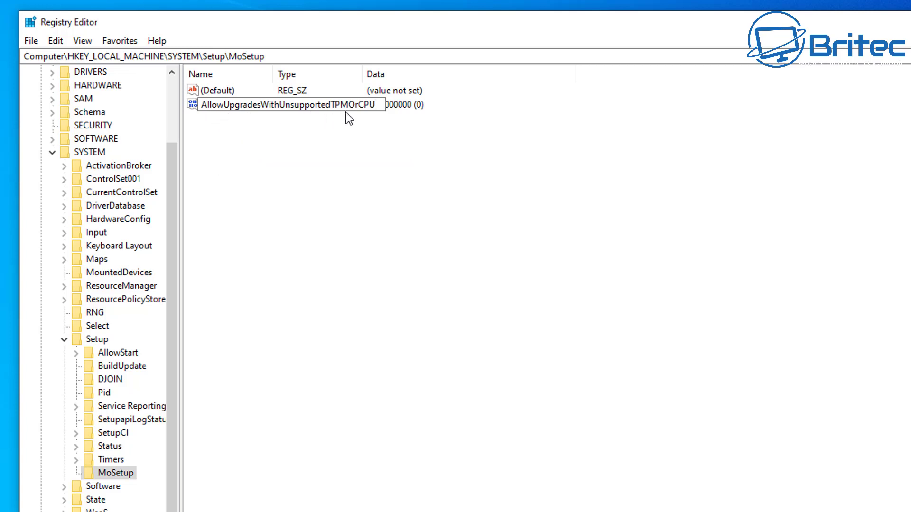
key(Return)
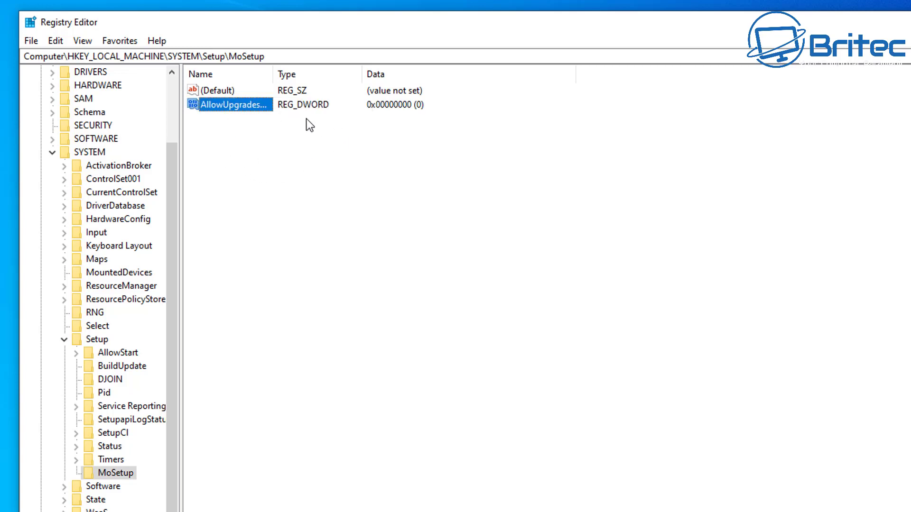
- Change AllowUpgradesWithUnsupportedTPMOrCPU's value data from 0 to 1
double_click(233, 106)
drag(195, 87, 322, 126)
click(218, 204)
drag(218, 204, 172, 203)
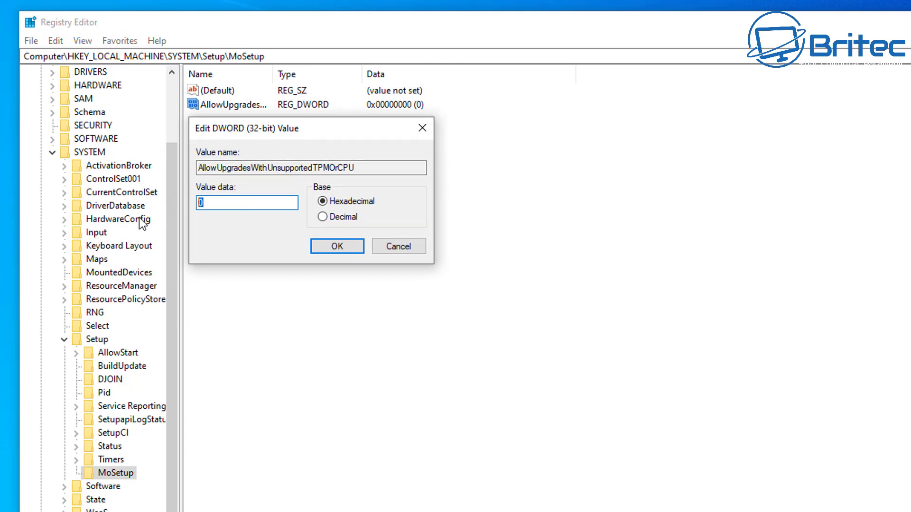
text(1)
click(335, 247)
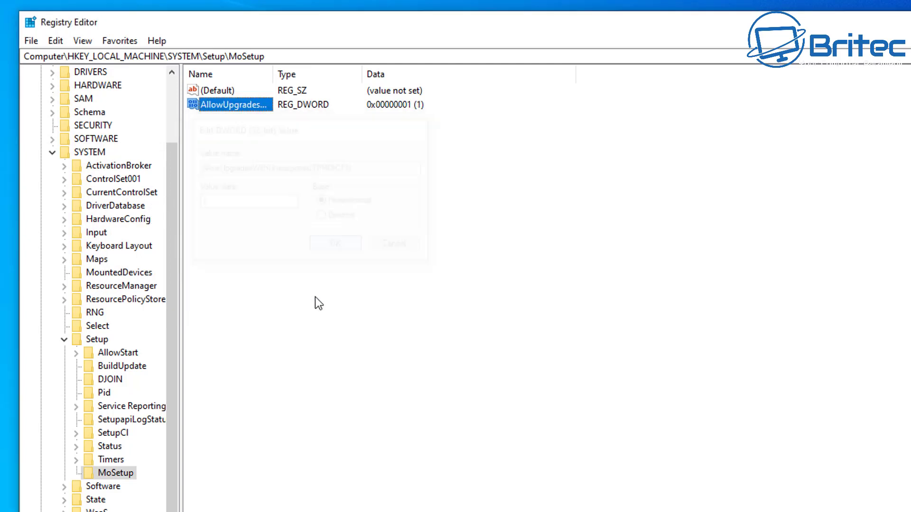
click(297, 230)
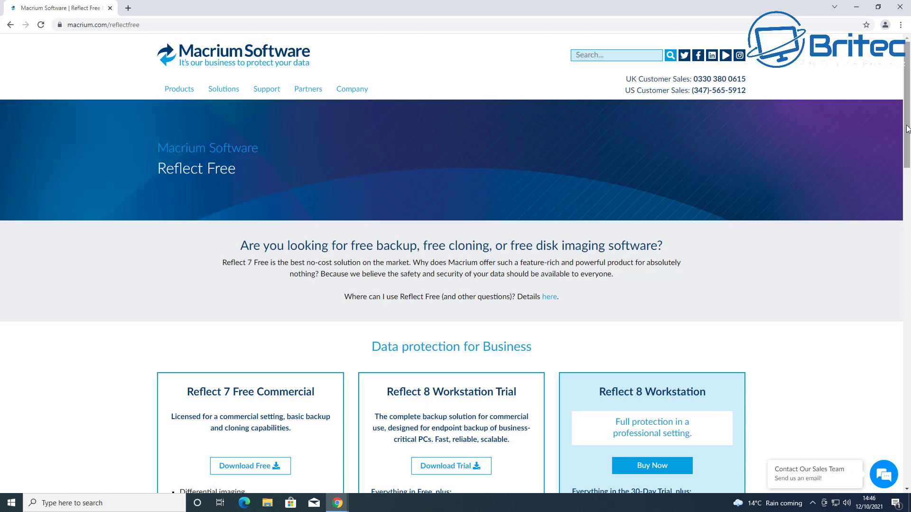
- Scroll down the Macrium Reflect Free page in Chrome
scroll(910, 171, down, 3)
scroll(910, 167, down, 1)
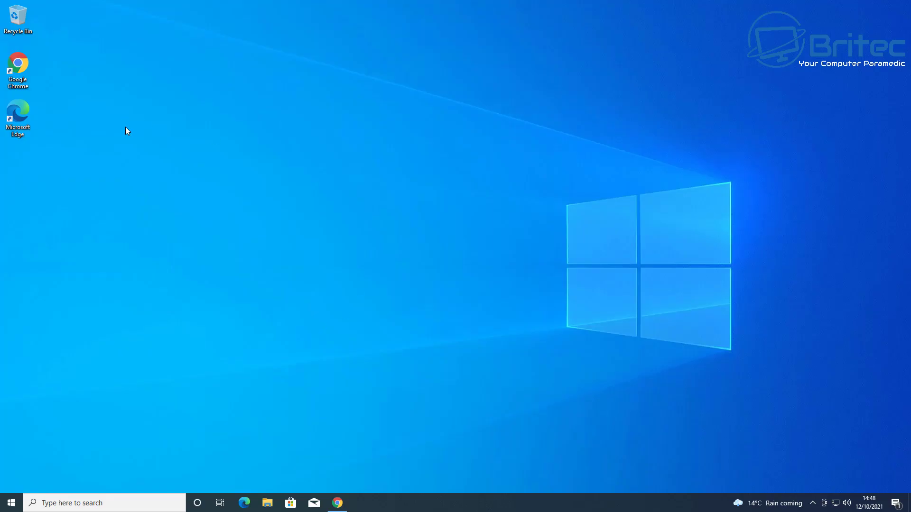
- Mount the Win11_English_x64 image from Downloads as a drive and select its setup file
click(267, 503)
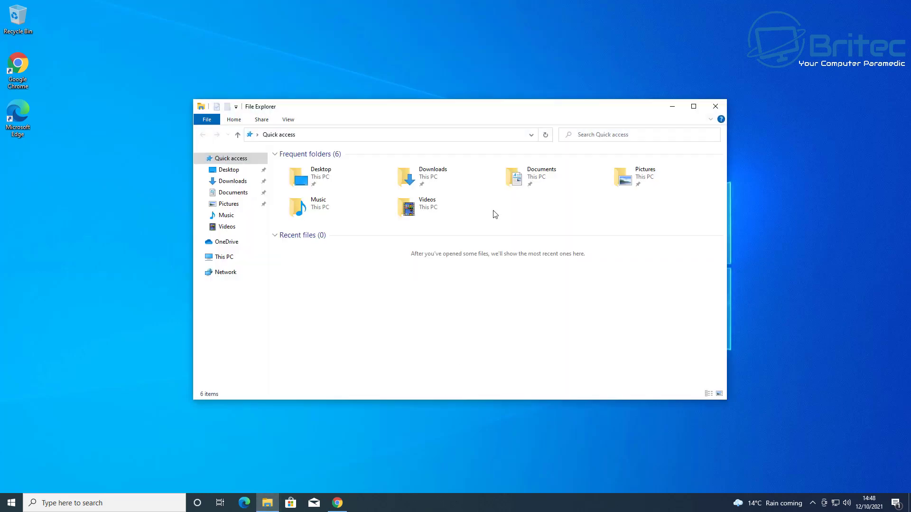
click(228, 181)
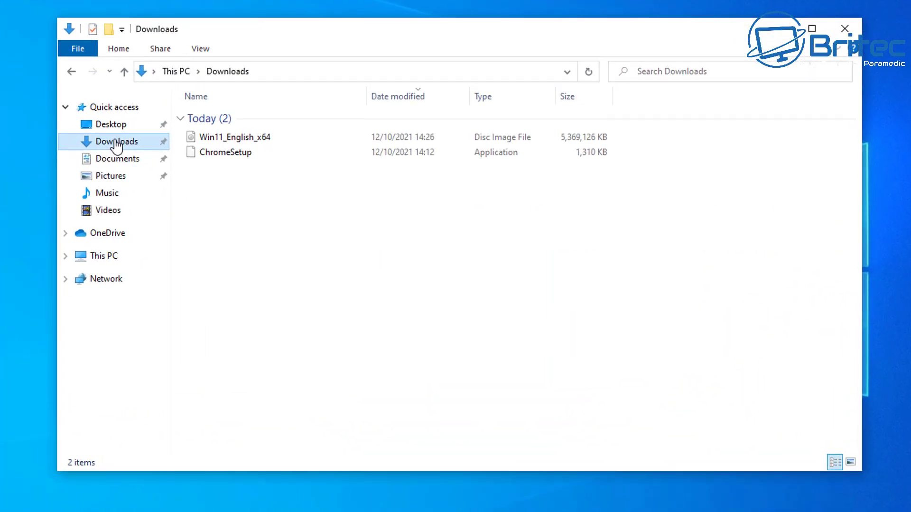
click(259, 137)
right_click(259, 137)
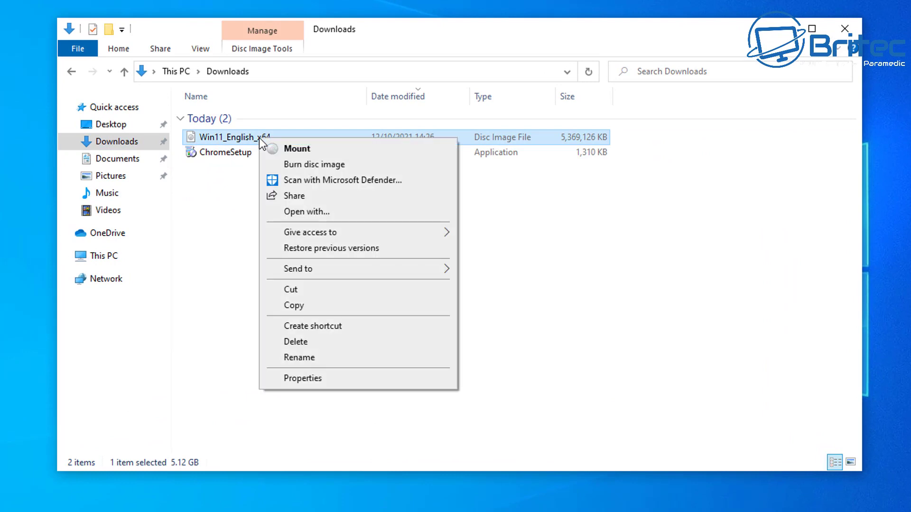
click(300, 148)
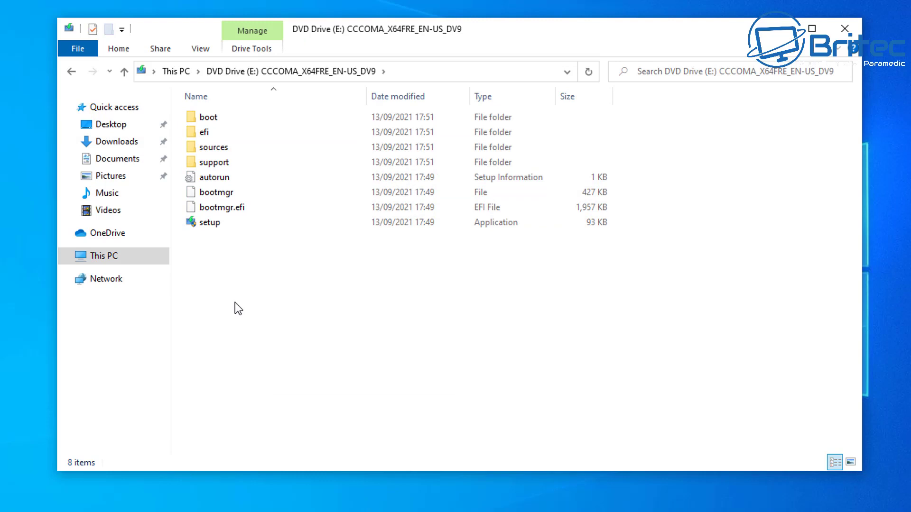
click(213, 224)
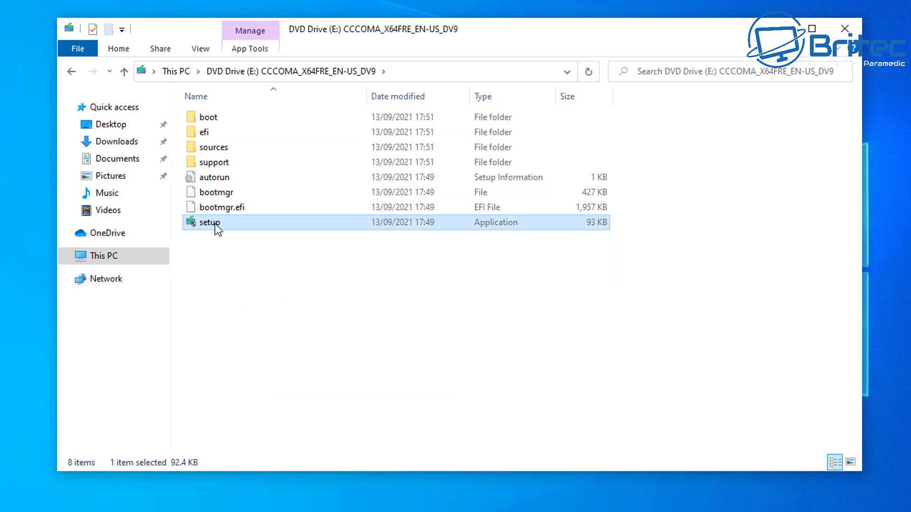
- Launch setup from the mounted Windows 11 drive and approve its request to make changes
double_click(219, 224)
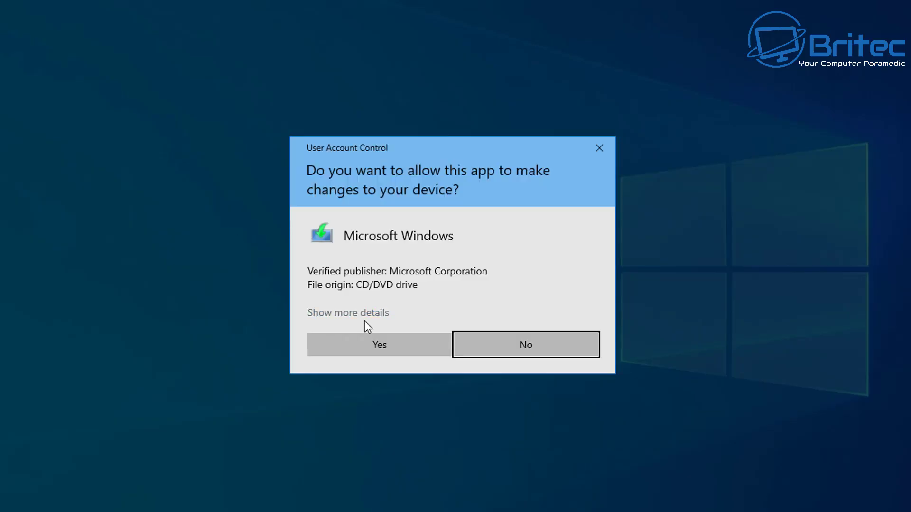
click(387, 344)
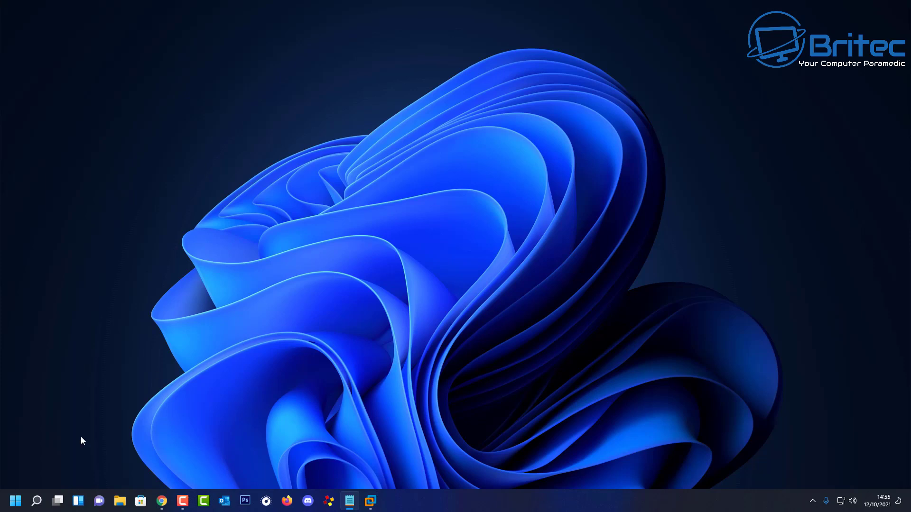
click(14, 503)
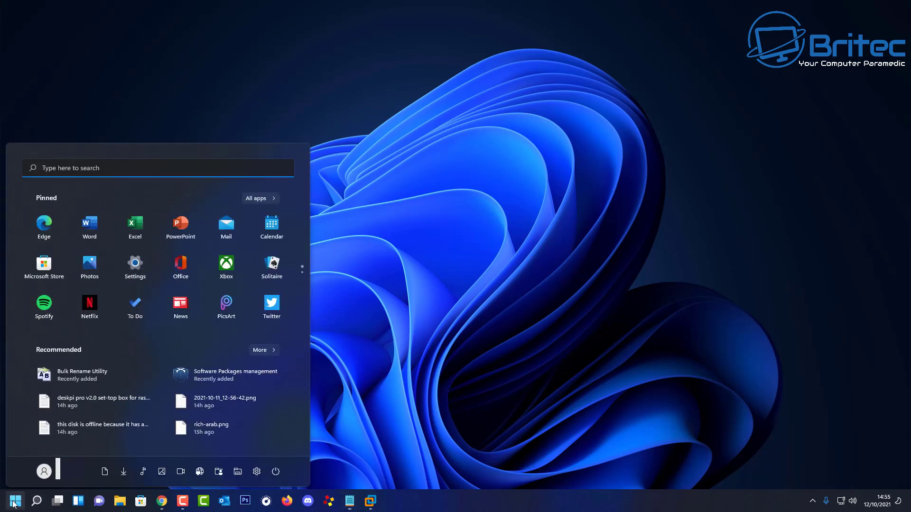
click(135, 272)
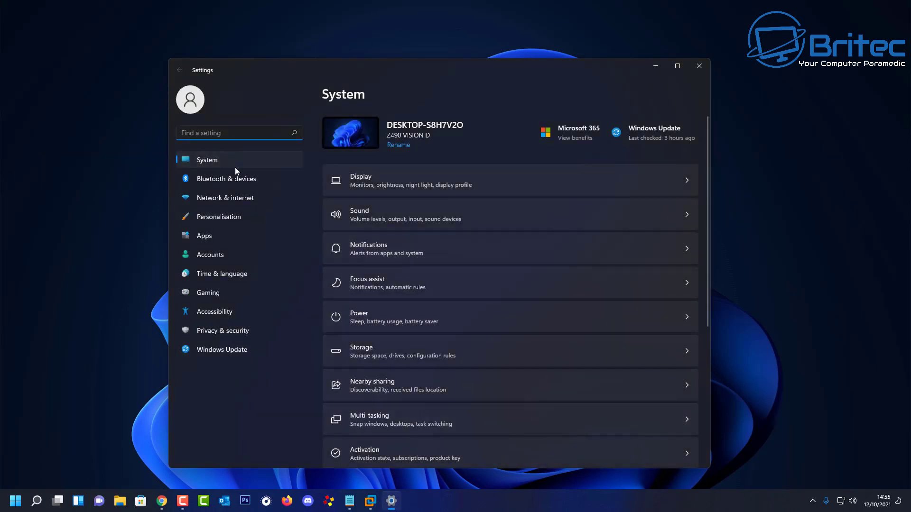
scroll(381, 420, down, 3)
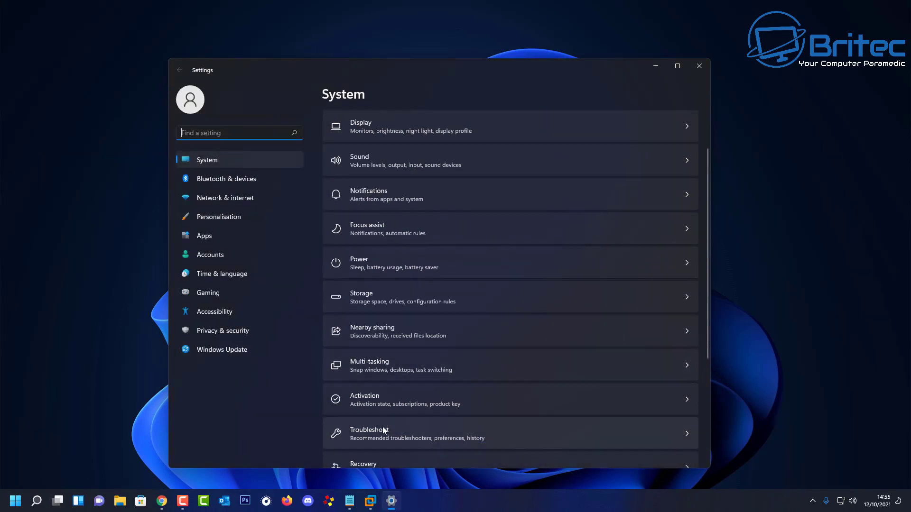
click(380, 416)
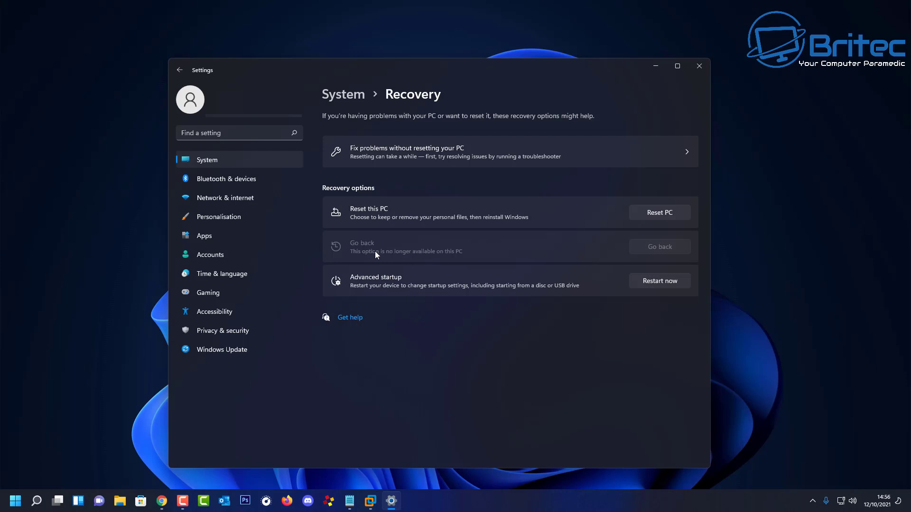
click(698, 66)
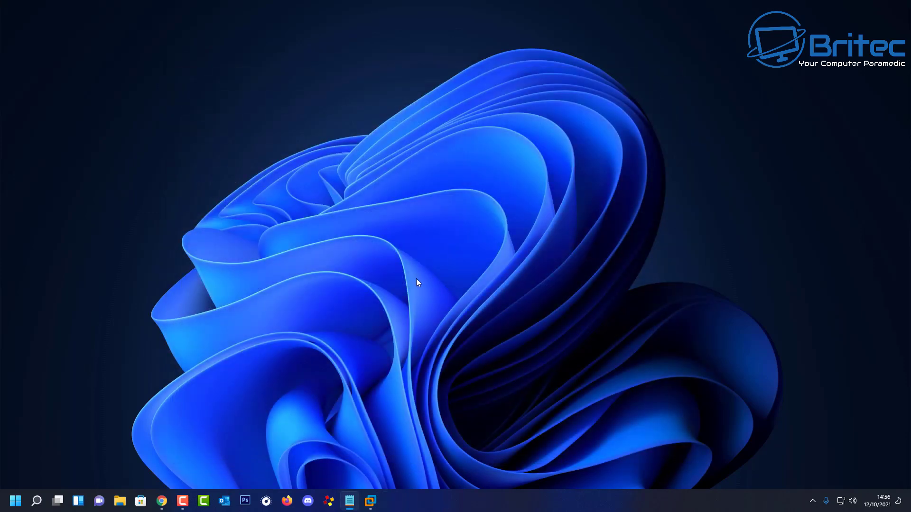